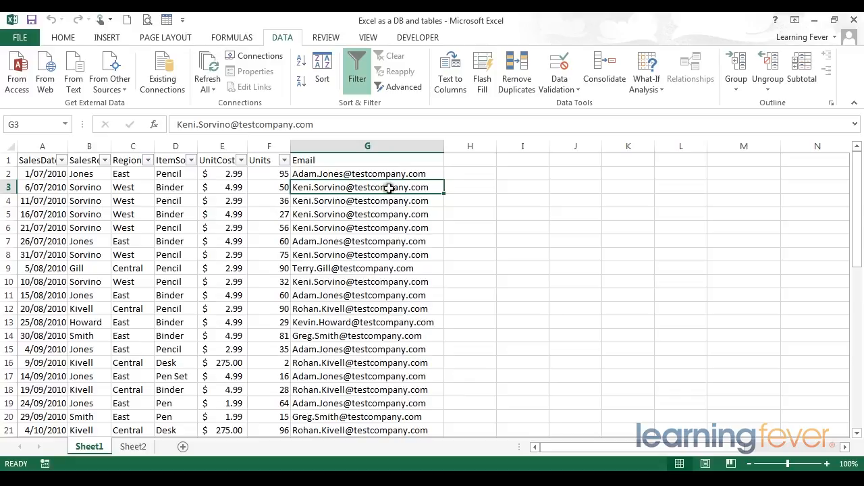
left_click(373, 144)
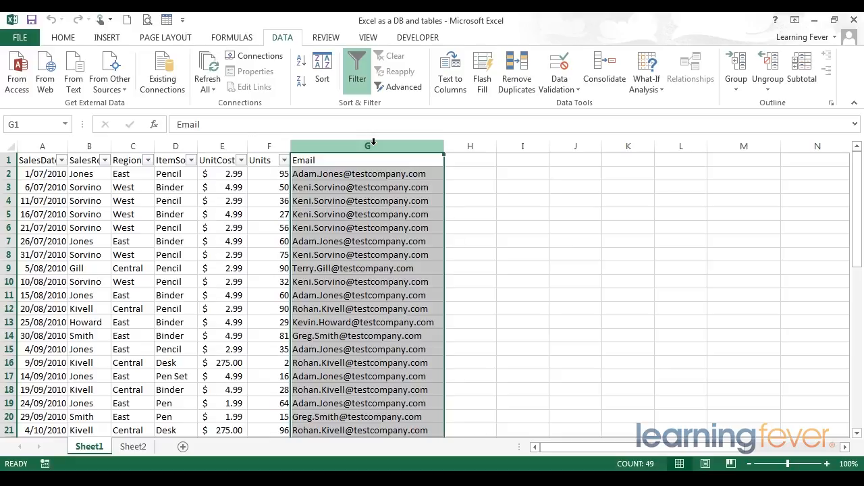
left_click(373, 226)
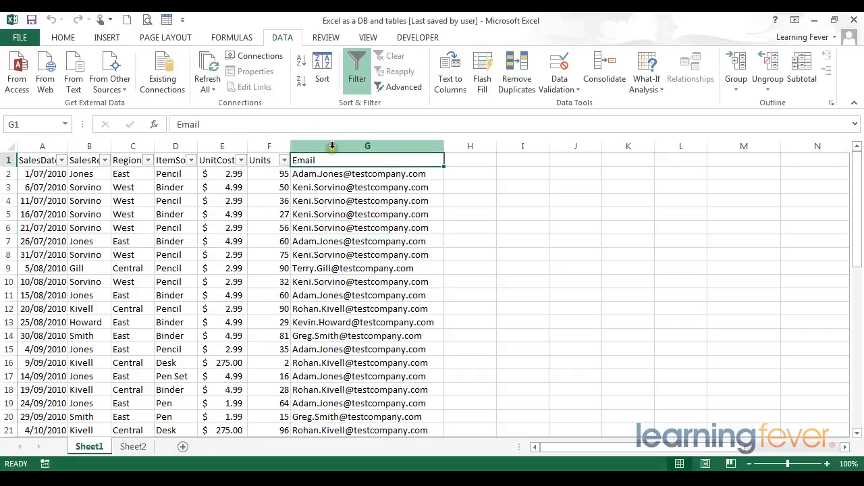
left_click_drag(330, 144, 173, 142)
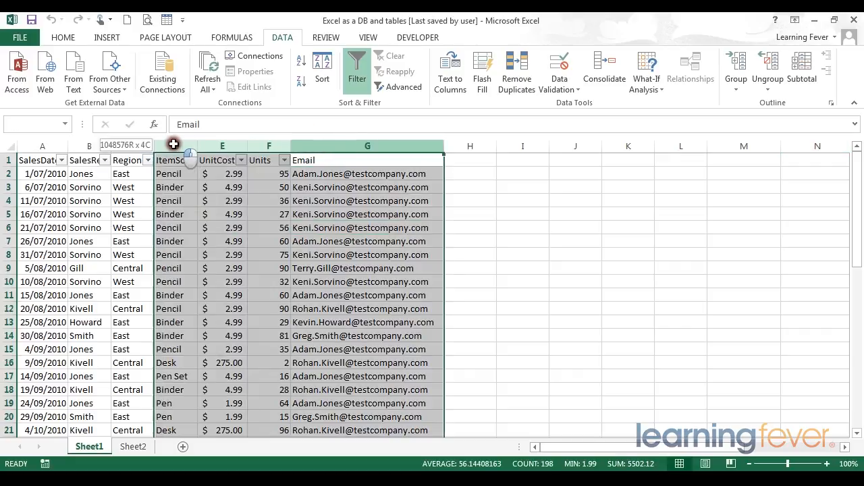
left_click(399, 203)
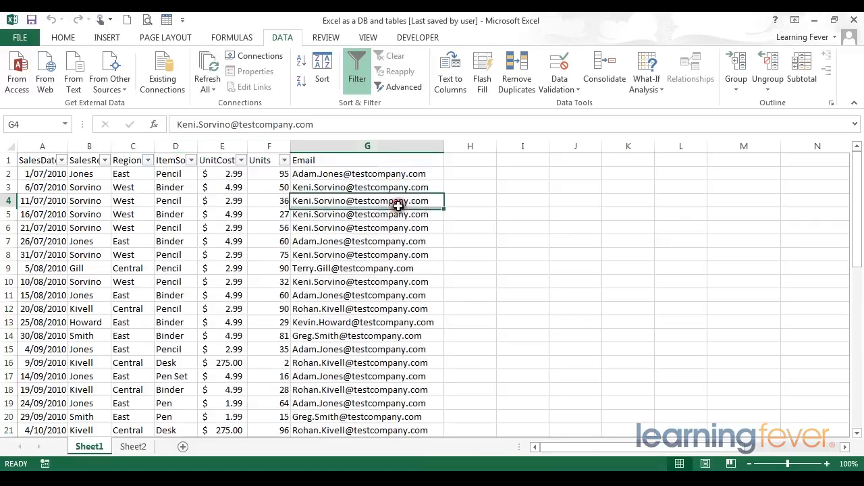
Start a Text to Columns conversion of the Email column, treating the original data as Delimited.
left_click(371, 145)
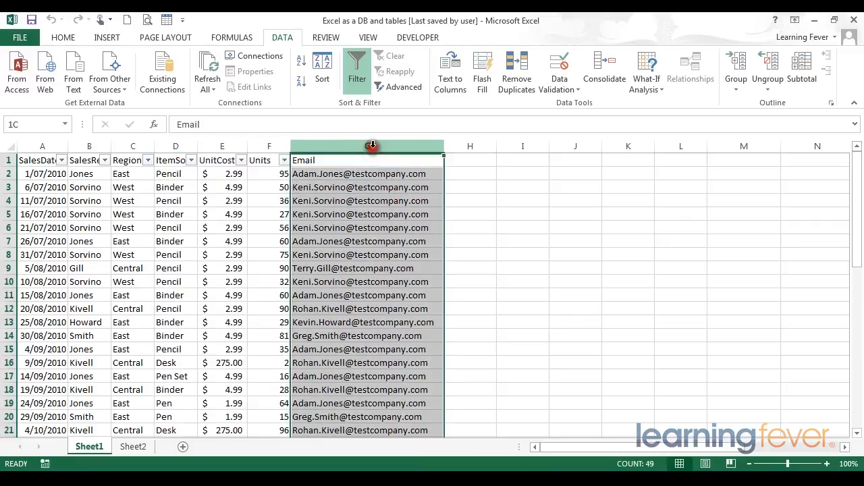
left_click(451, 81)
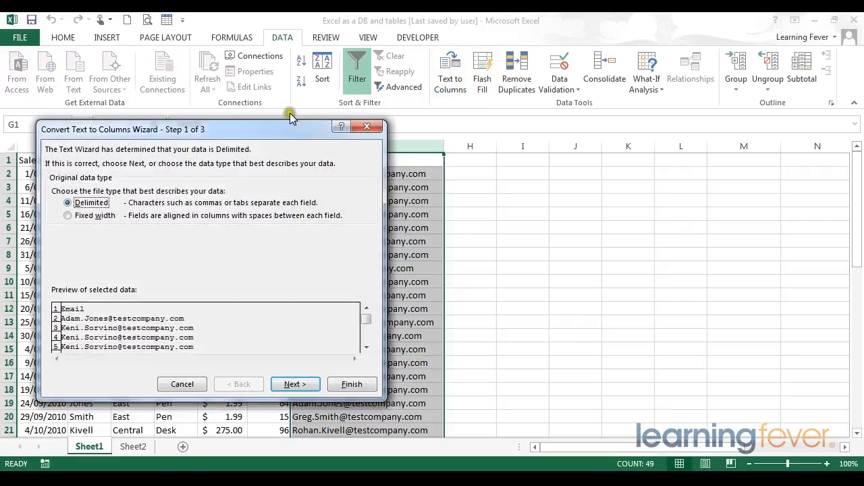
left_click_drag(246, 130, 246, 203)
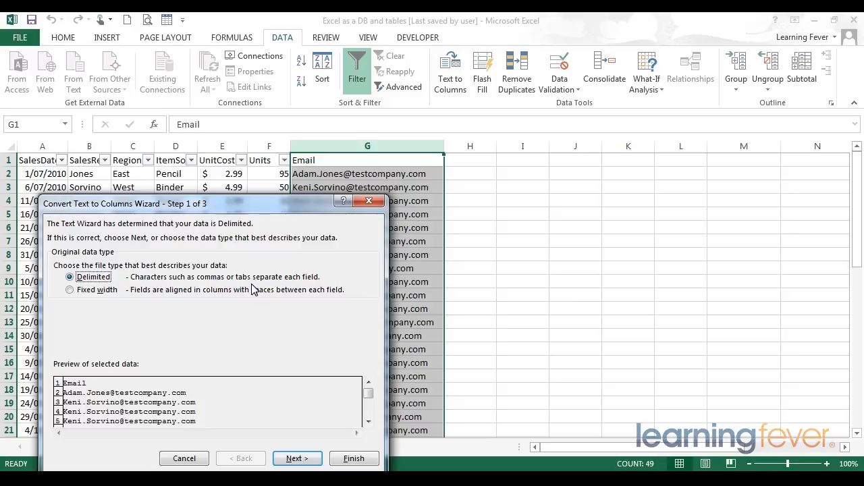
left_click_drag(284, 208, 429, 289)
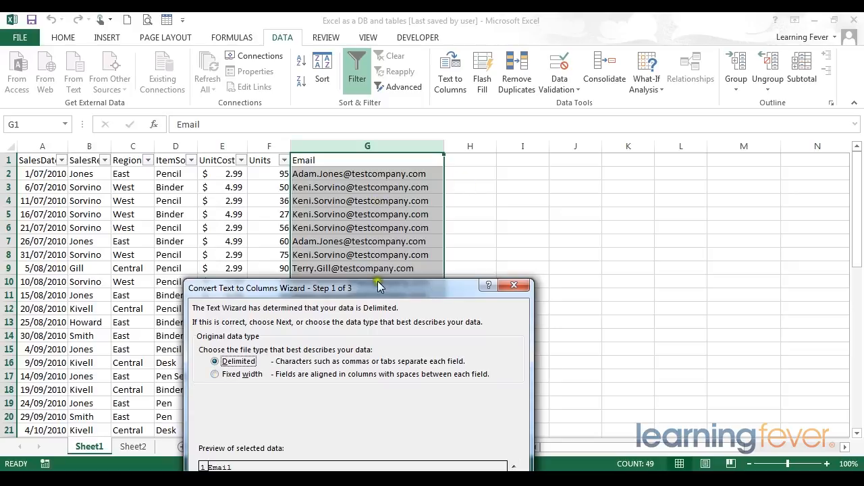
left_click_drag(377, 286, 347, 193)
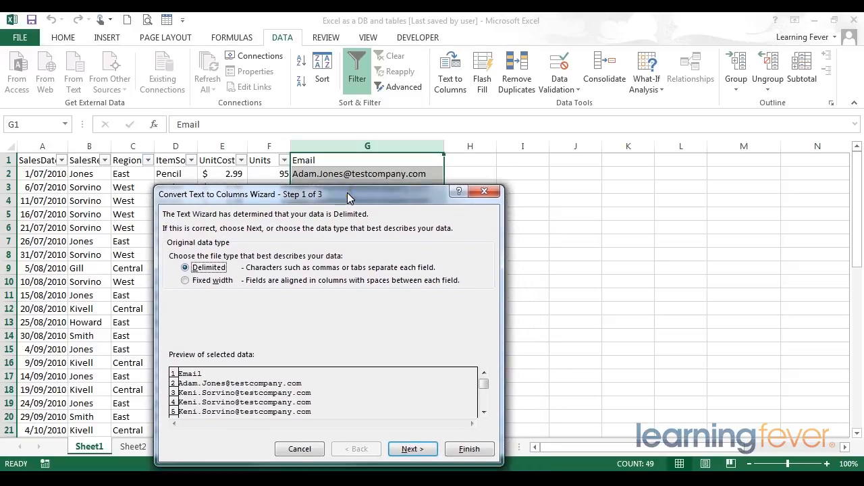
left_click_drag(347, 193, 347, 267)
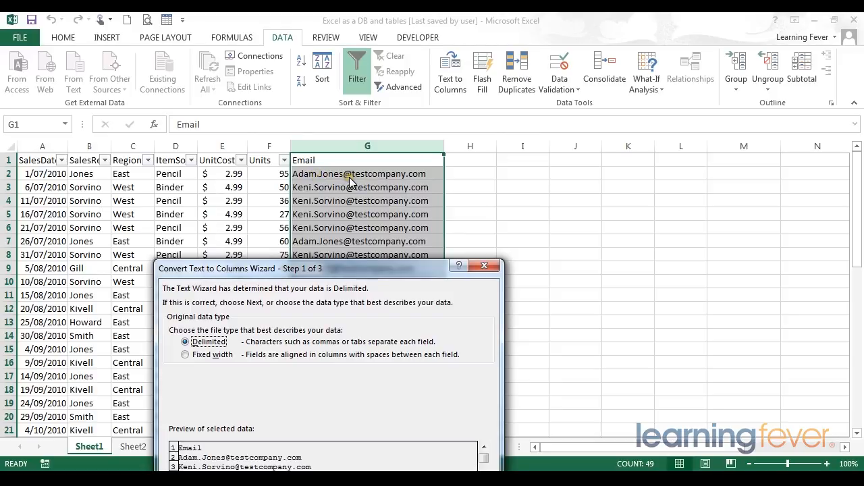
left_click_drag(326, 270, 323, 179)
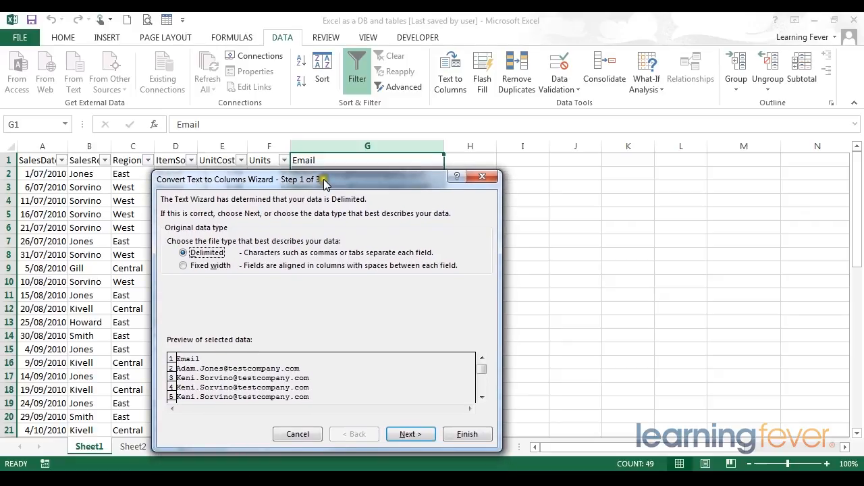
left_click(409, 436)
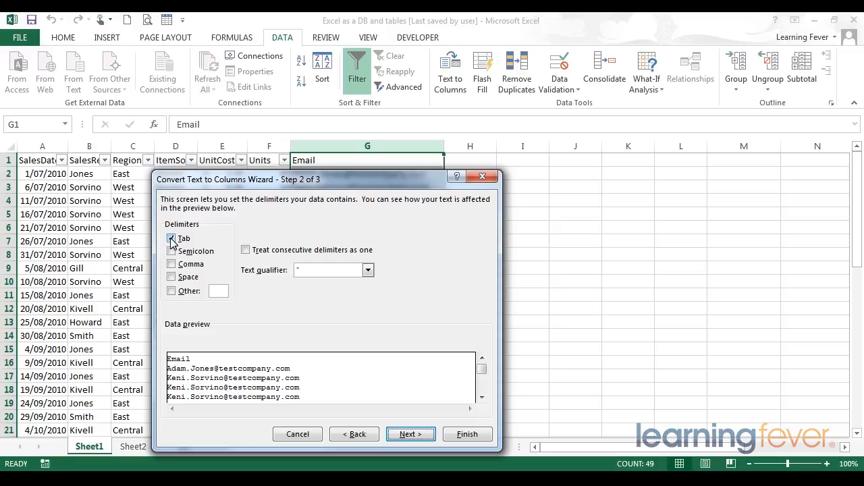
Split the Email column at a custom period delimiter, using General format and destination $G$1.
left_click(172, 290)
left_click(209, 291)
type(".")
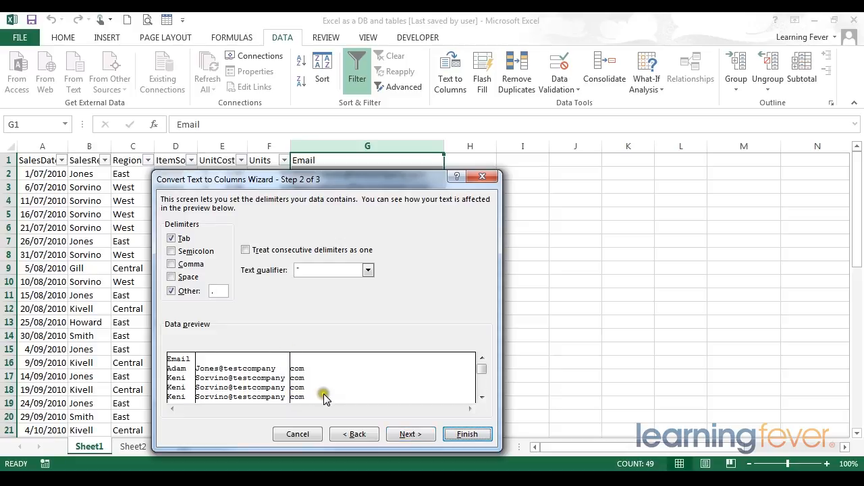
left_click(411, 435)
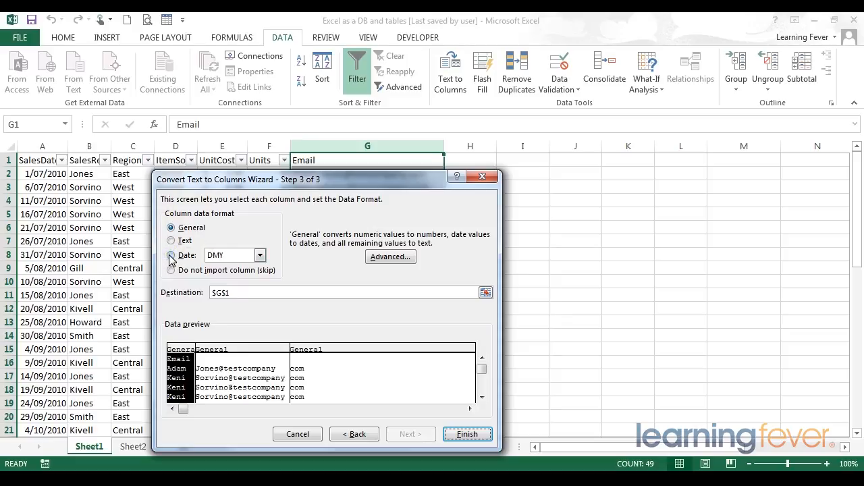
left_click(470, 434)
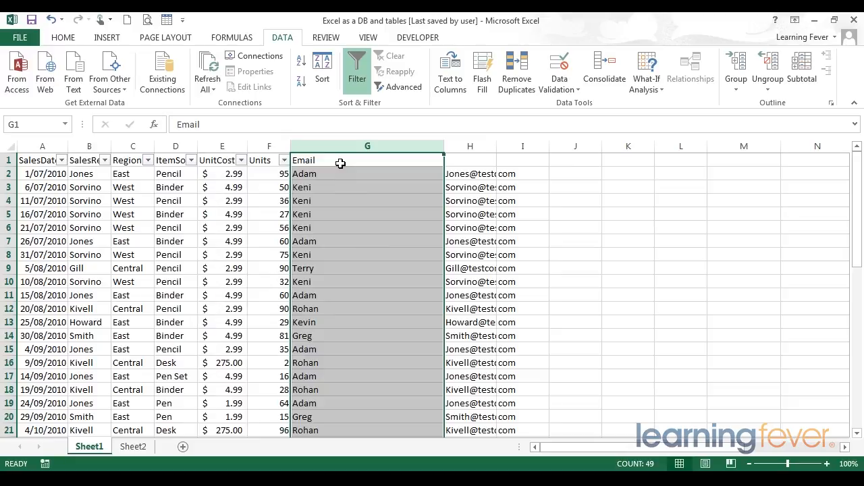
Insert an empty column before column I, between the surname-and-domain parts and the "com" values.
left_click(340, 163)
left_click_drag(340, 200, 358, 337)
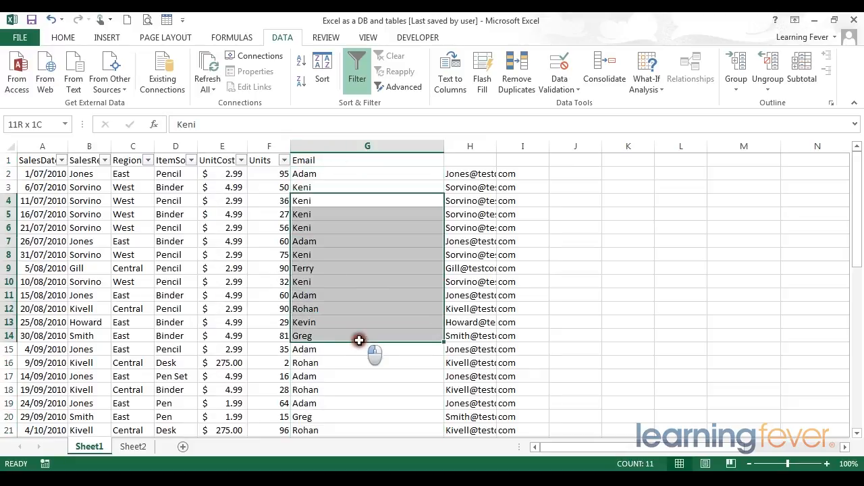
left_click(466, 175)
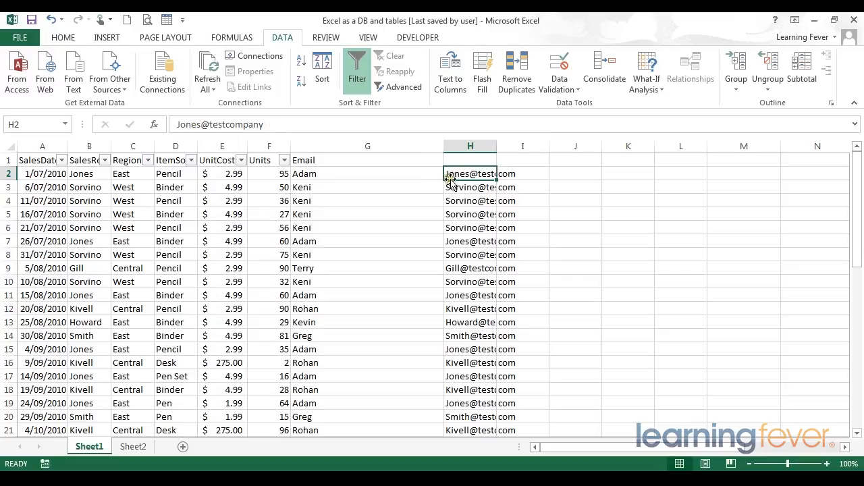
left_click(510, 146)
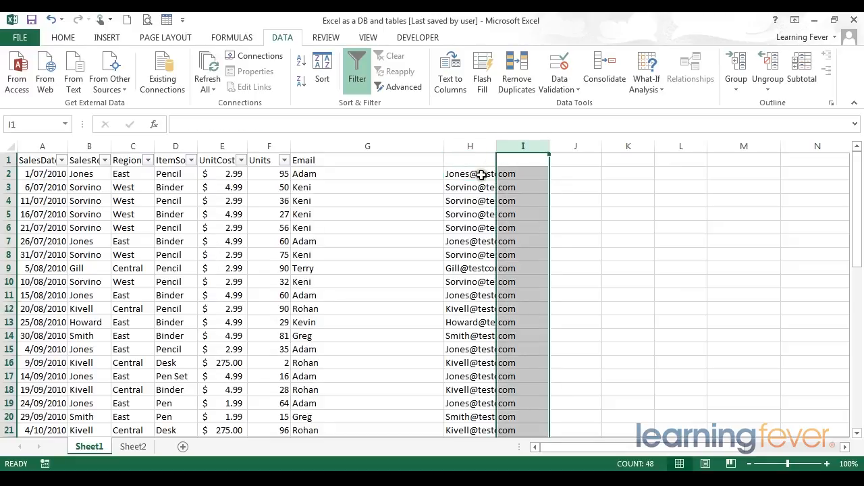
right_click(519, 144)
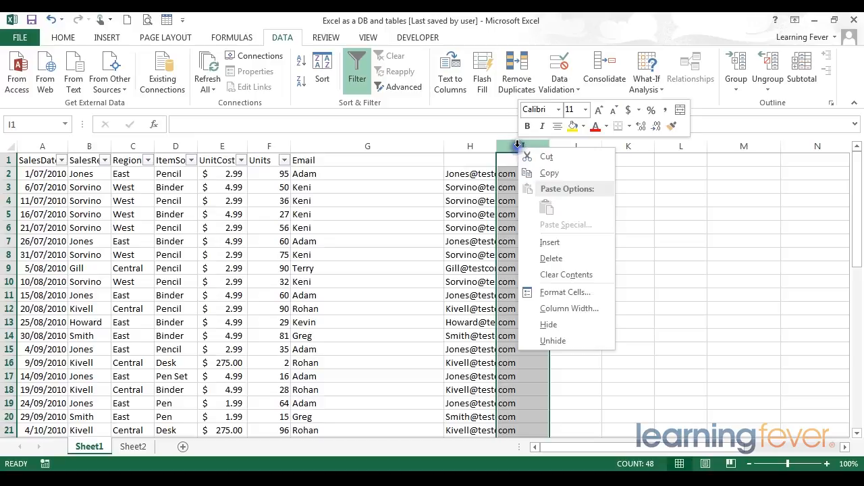
left_click(528, 227)
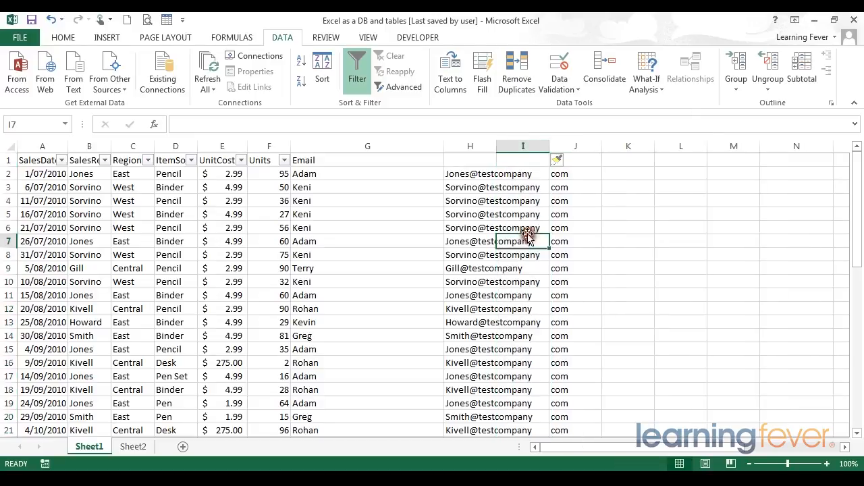
Convert column H from text to columns as delimited data, using @ as the custom delimiter.
left_click(460, 171)
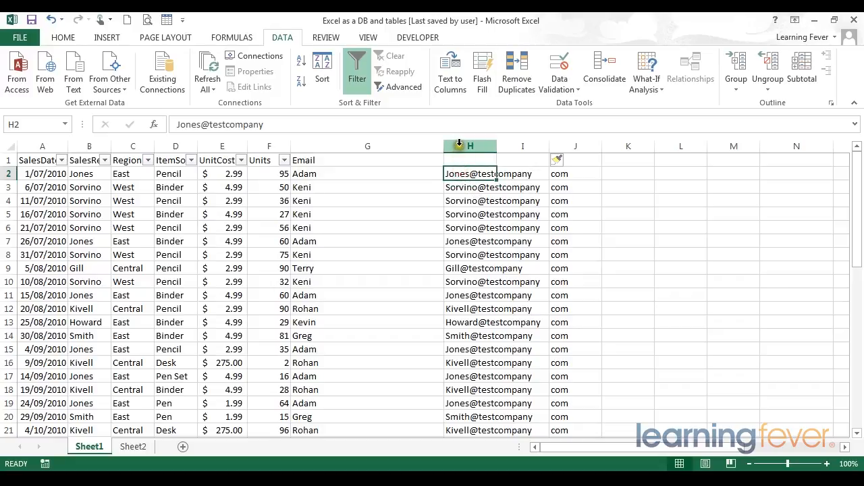
left_click(459, 143)
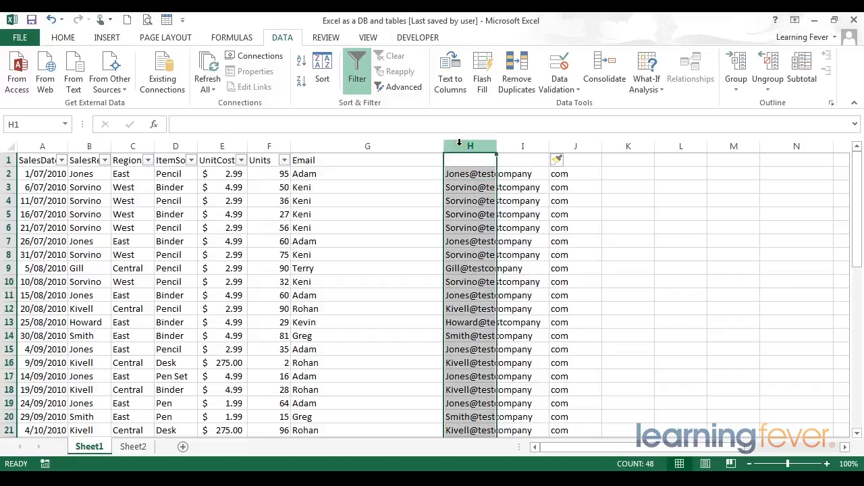
left_click(449, 81)
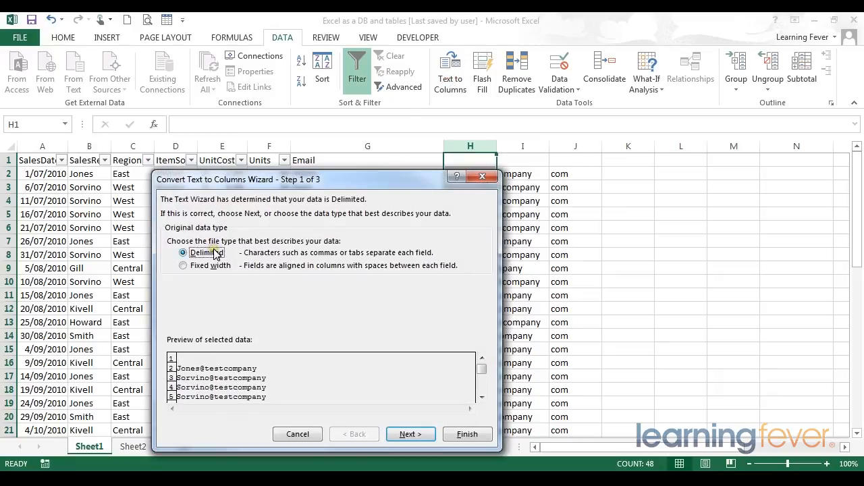
left_click(410, 435)
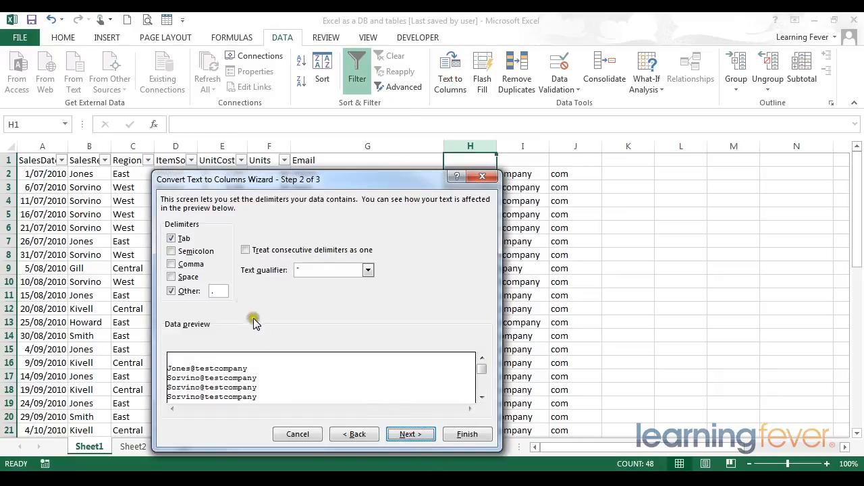
left_click(171, 291)
left_click(212, 291)
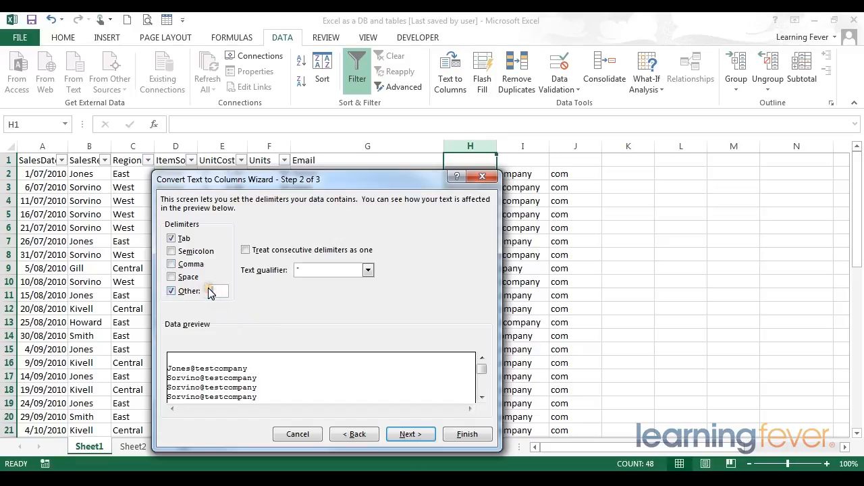
type("@")
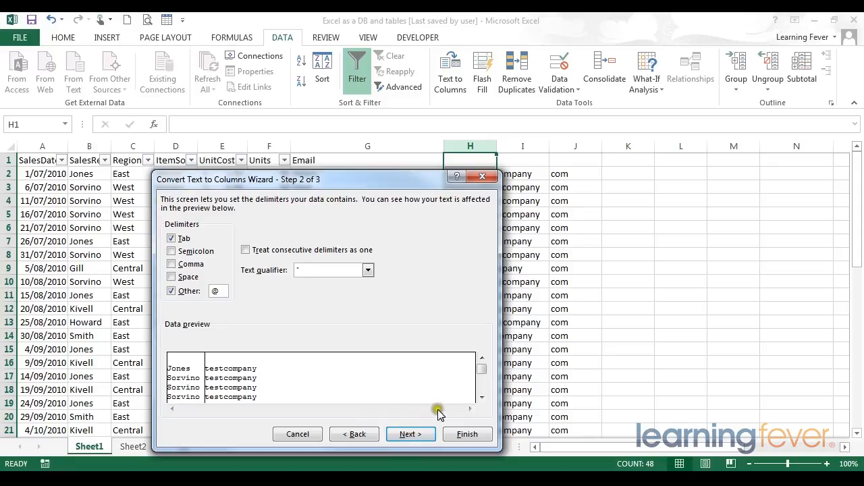
left_click(464, 438)
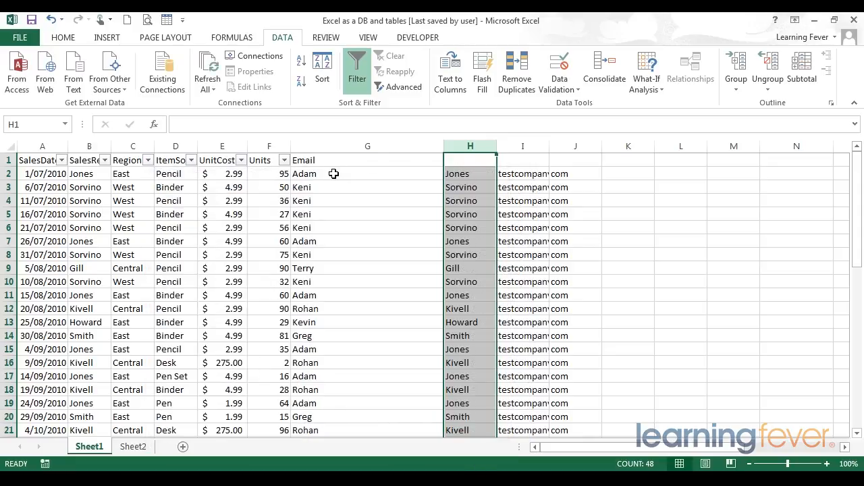
Make columns G through J equally wide, and check the separated e-mail parts in row 2.
left_click_drag(555, 146, 371, 146)
left_click(318, 173)
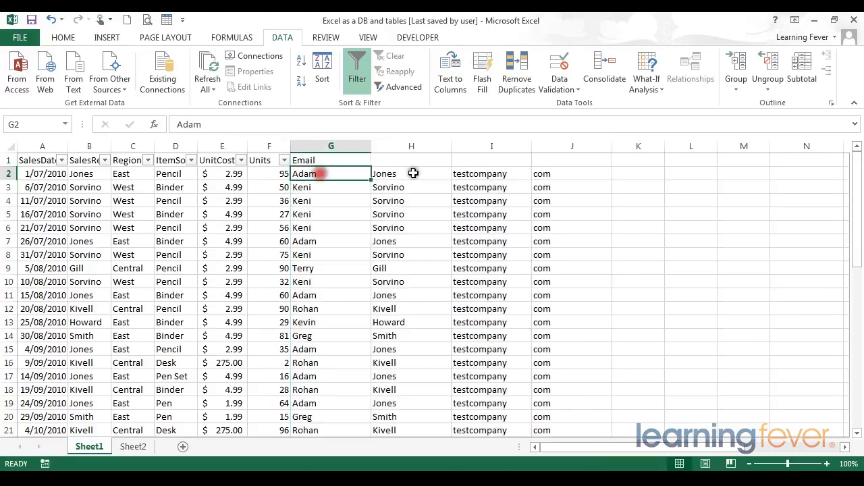
left_click(436, 174)
left_click(480, 174)
left_click(543, 173)
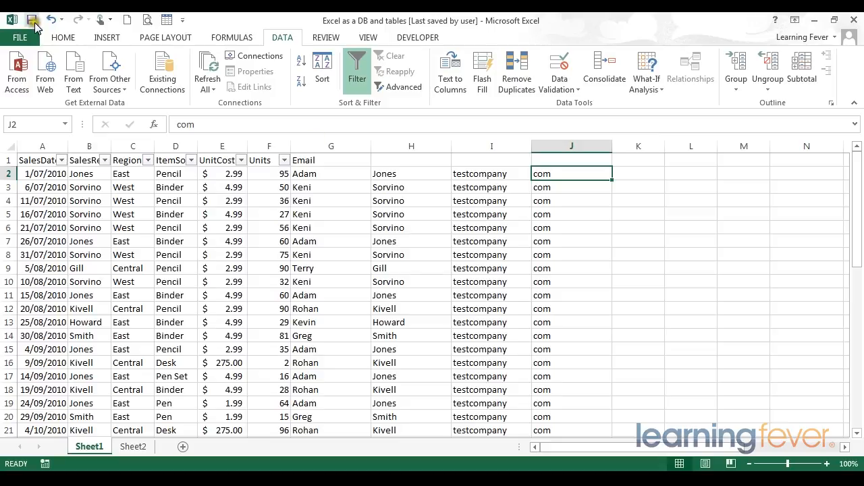
Undo the column width change, the column insertion and both text-to-columns conversions.
left_click(62, 20)
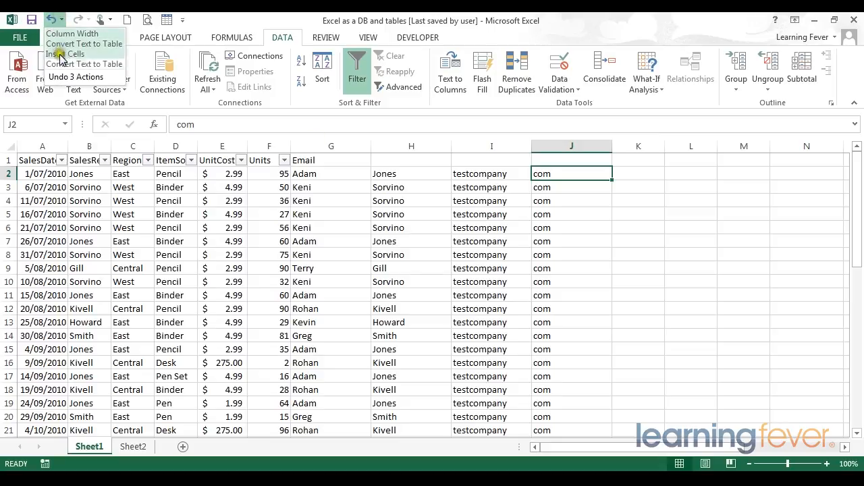
left_click(67, 56)
left_click(354, 178)
Add the header FirstName in cell H1, beside the Email column.
left_click(471, 161)
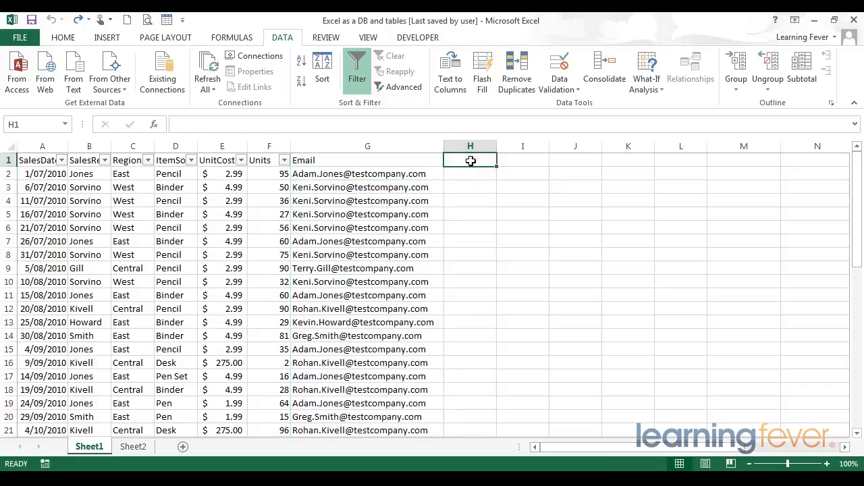
type("FirstName")
key("Return")
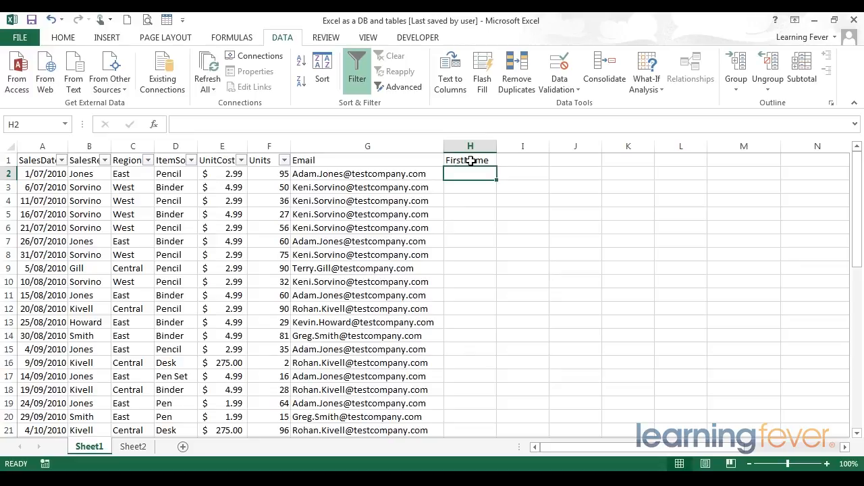
Enter the first names from the first two e-mail addresses in H2 and H3, accepting the Flash Fill suggestions for the remaining rows.
type("Adam")
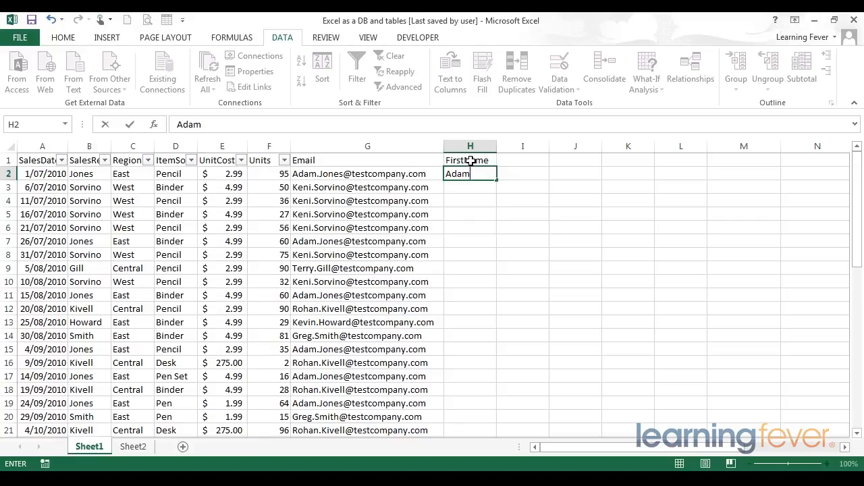
key("Return")
type("Keni")
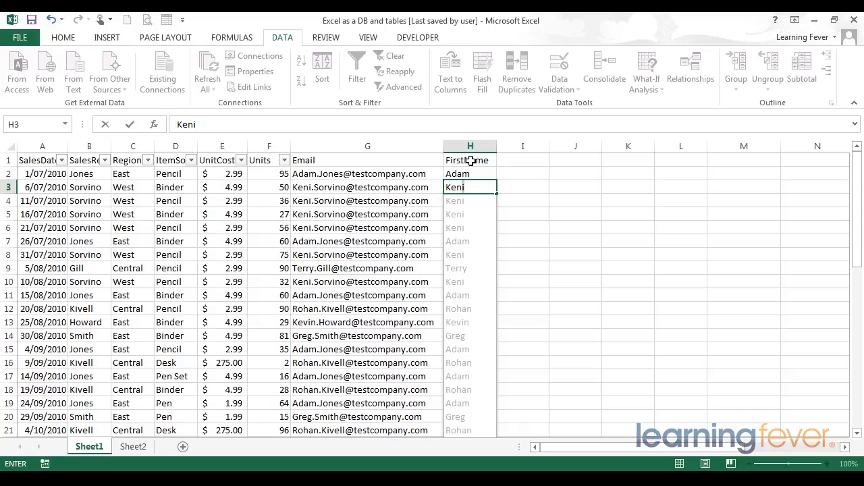
key("Return")
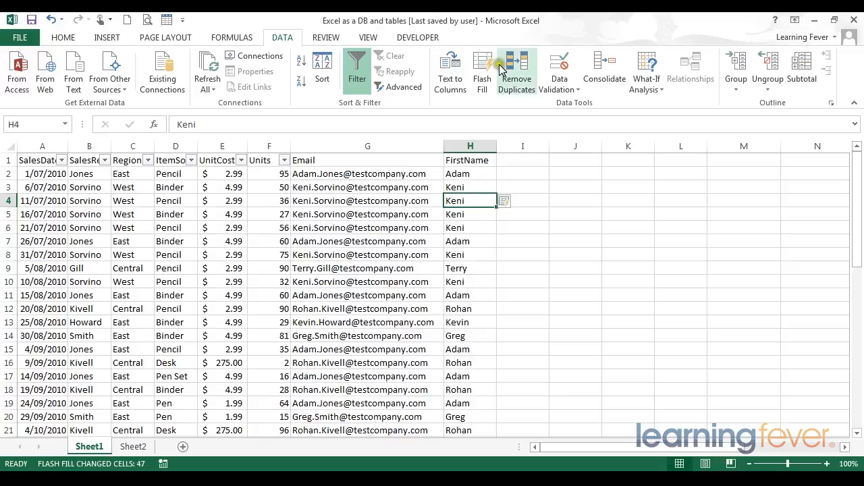
Try to run Flash Fill again on the already filled FirstName column from H4.
left_click(480, 79)
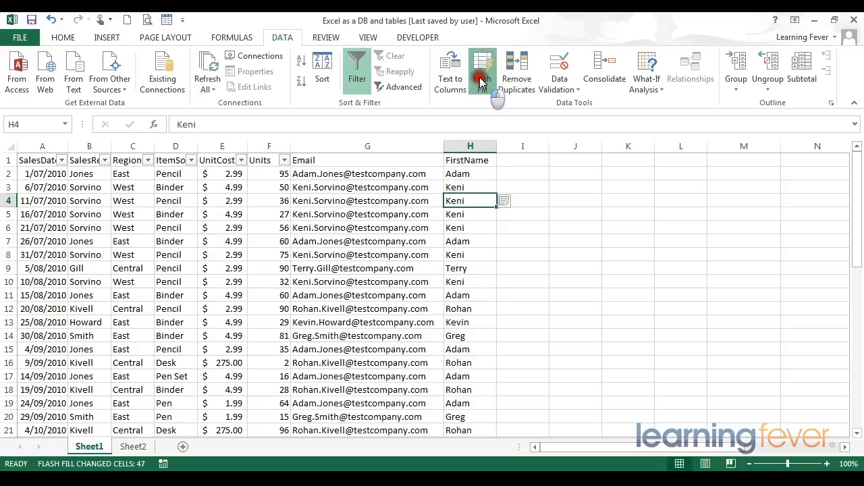
left_click(438, 290)
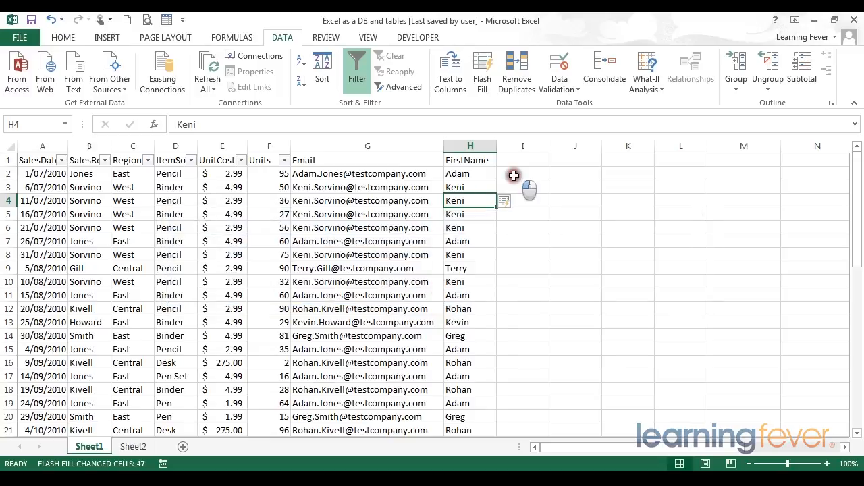
Enter the last name from the first e-mail address in cell I2, beside the FirstName column.
left_click(514, 175)
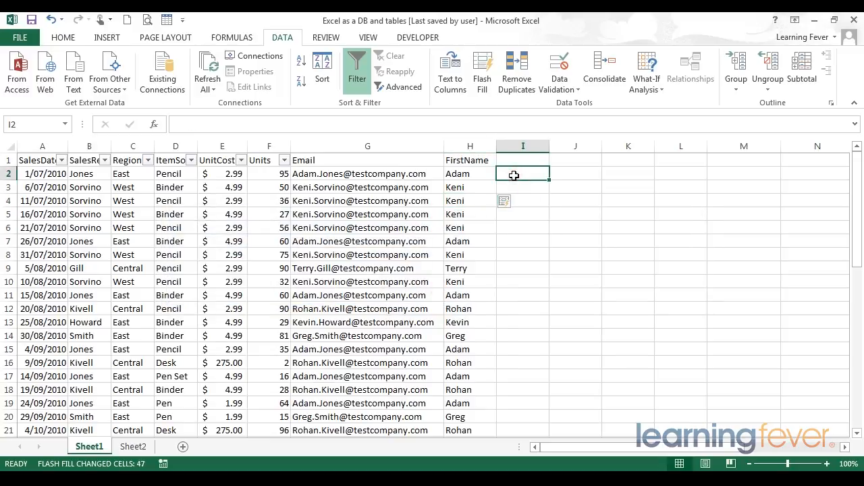
type("Jones")
key("Return")
type("Sorvino")
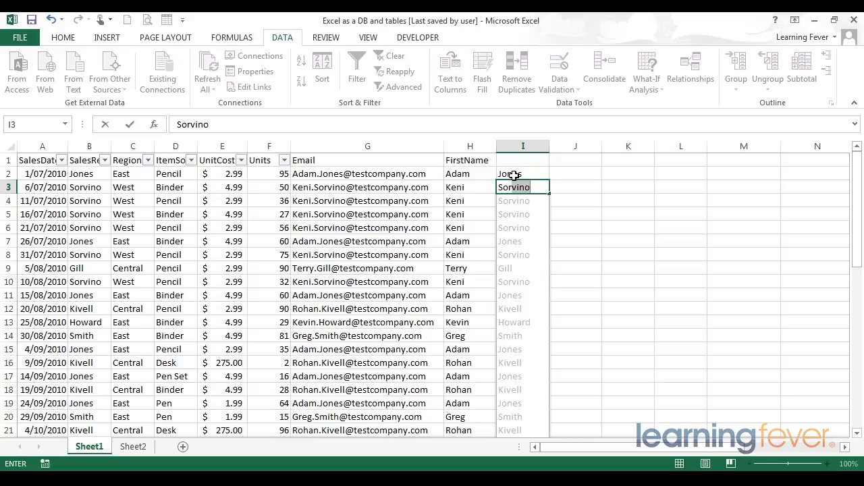
key("Escape")
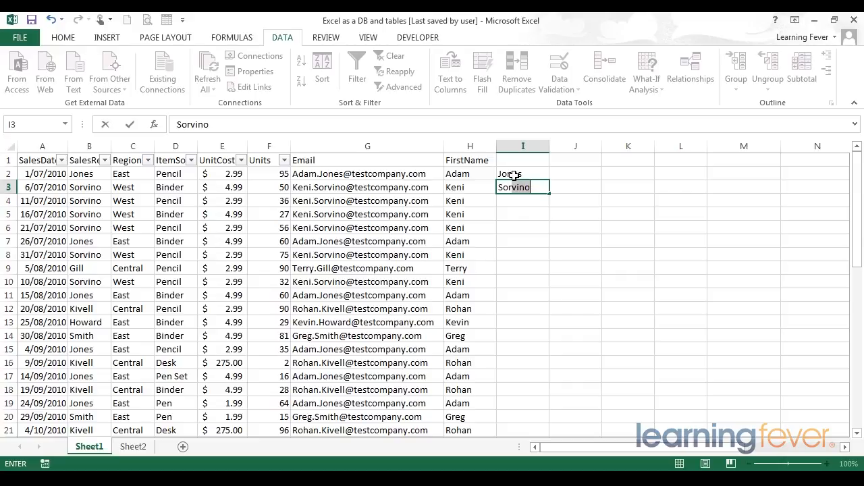
key("BackSpace")
key("Escape")
Run Flash Fill from I2 to fill the remaining last names in column I, and select the header cell I1.
left_click(514, 175)
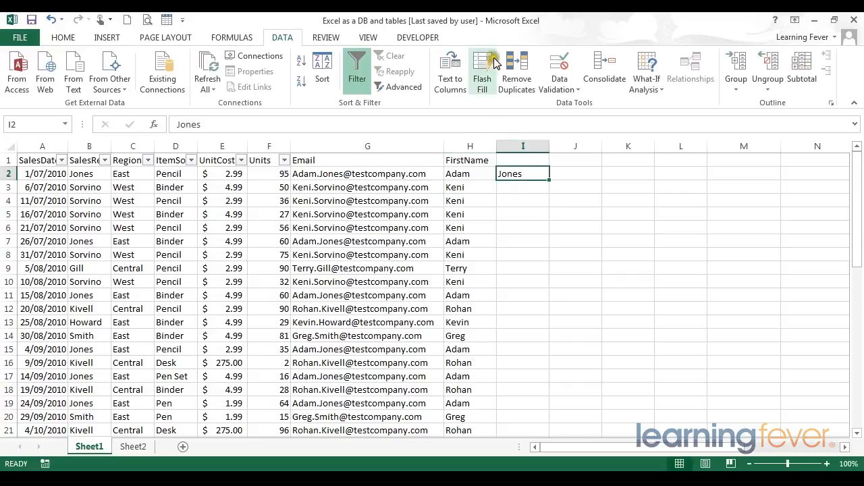
left_click(481, 78)
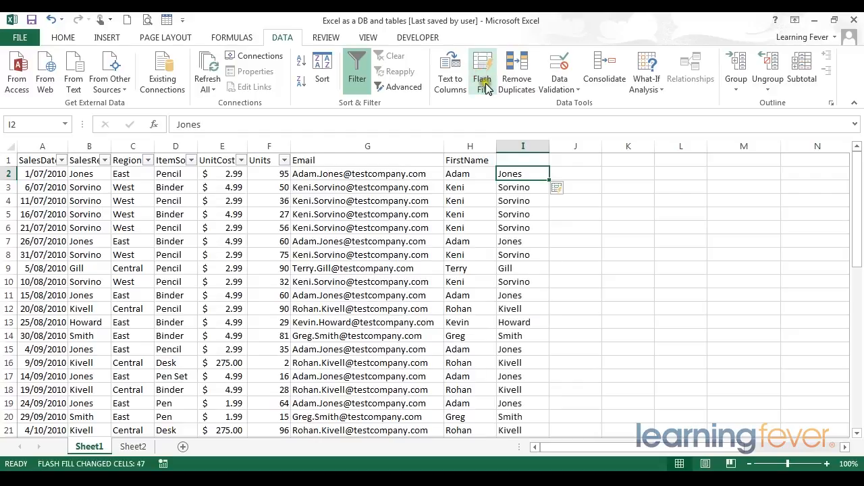
left_click(530, 157)
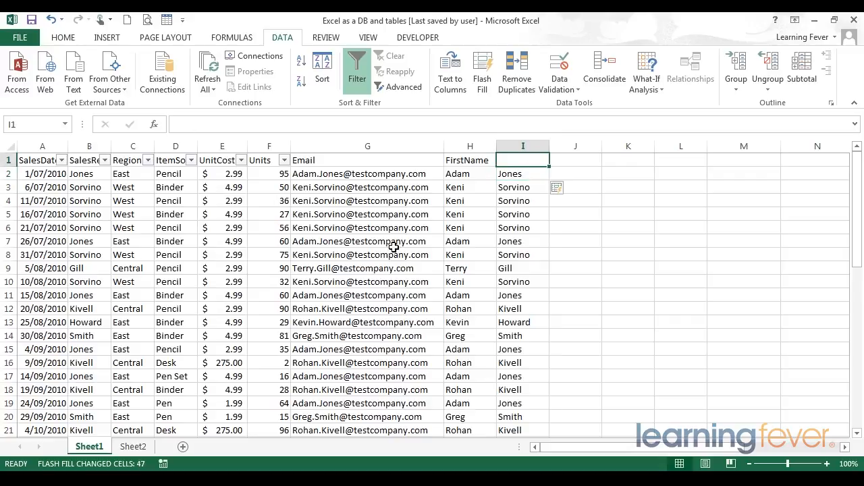